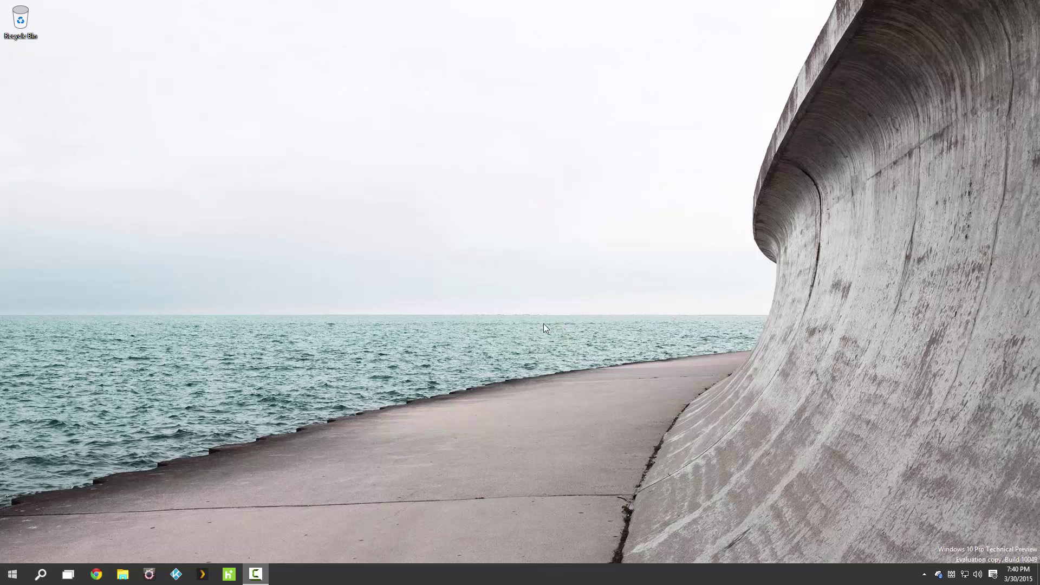
Open the properties of the Windows 10 TP (C:) drive and start Disk Cleanup for it
left_click(119, 578)
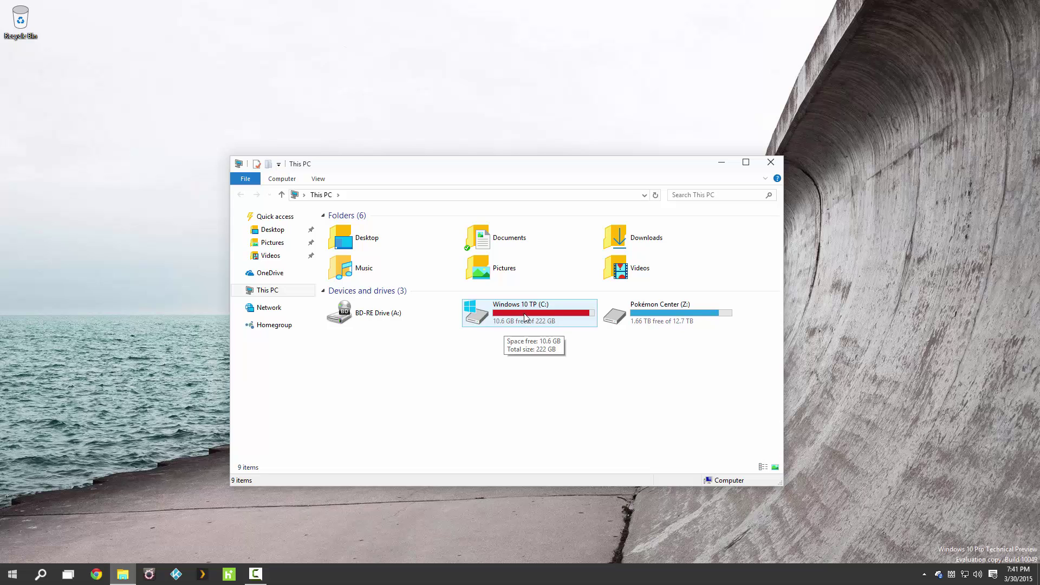
right_click(524, 317)
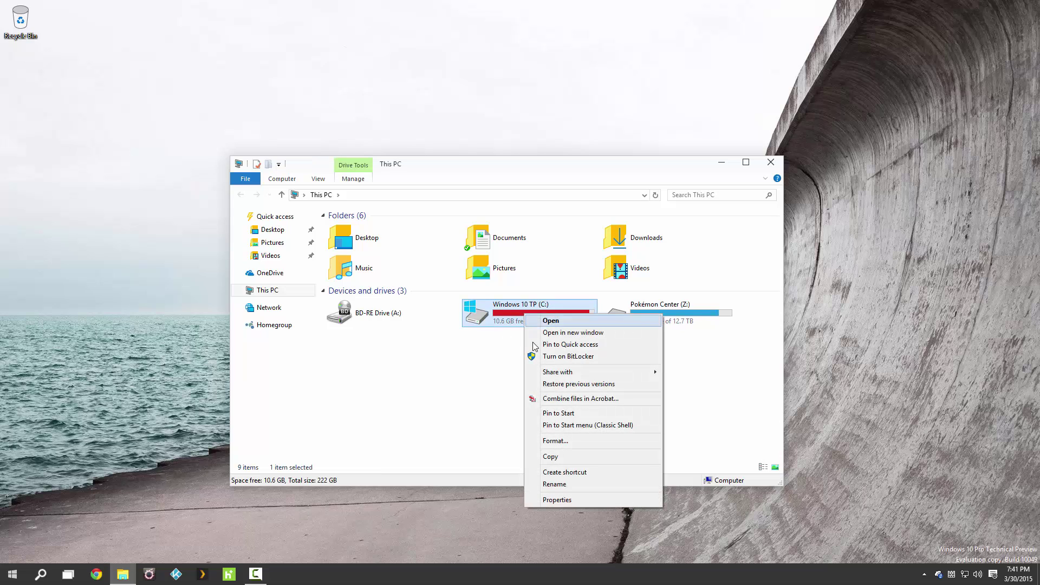
left_click(560, 501)
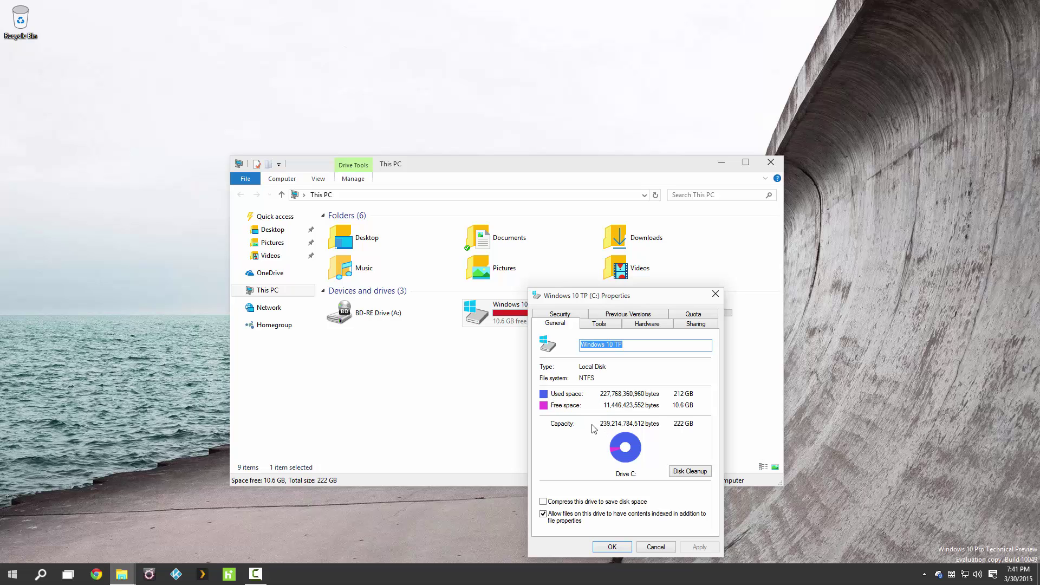
left_click(690, 471)
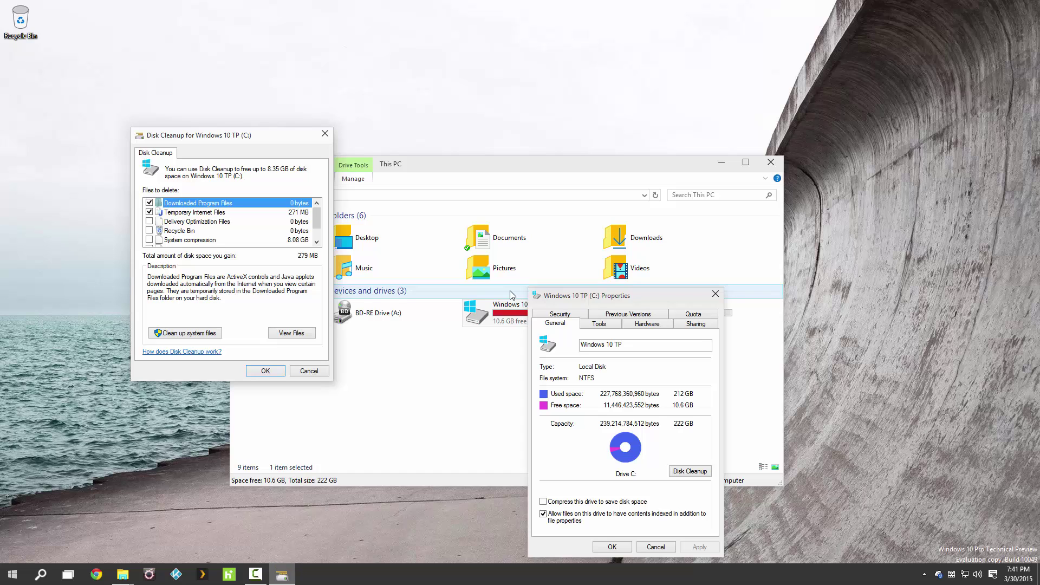
left_click_drag(244, 142, 381, 188)
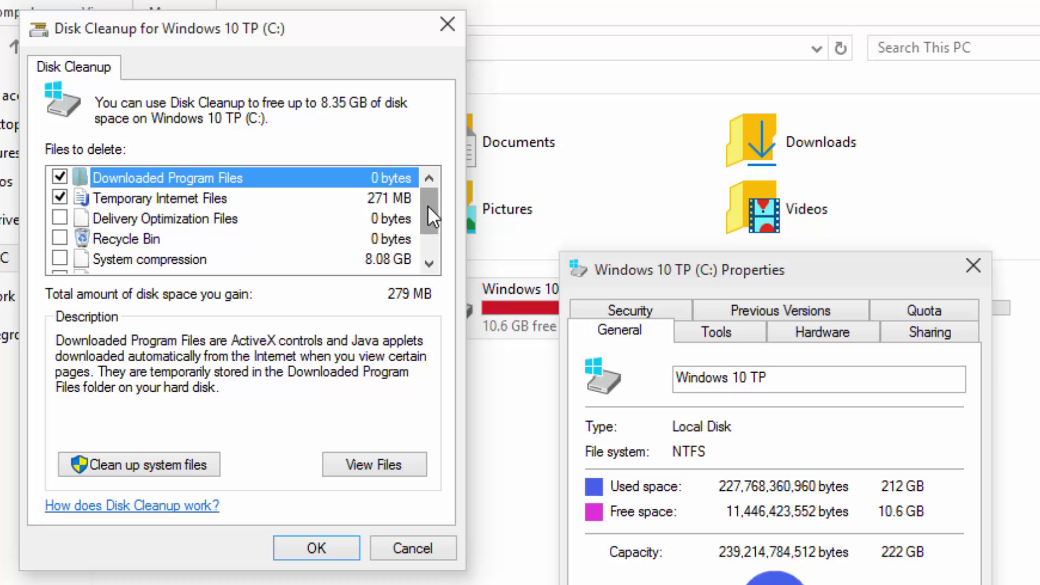
View the System compression description, and mark Delivery Optimization Files, Recycle Bin and Temporary files for deletion
left_click(123, 262)
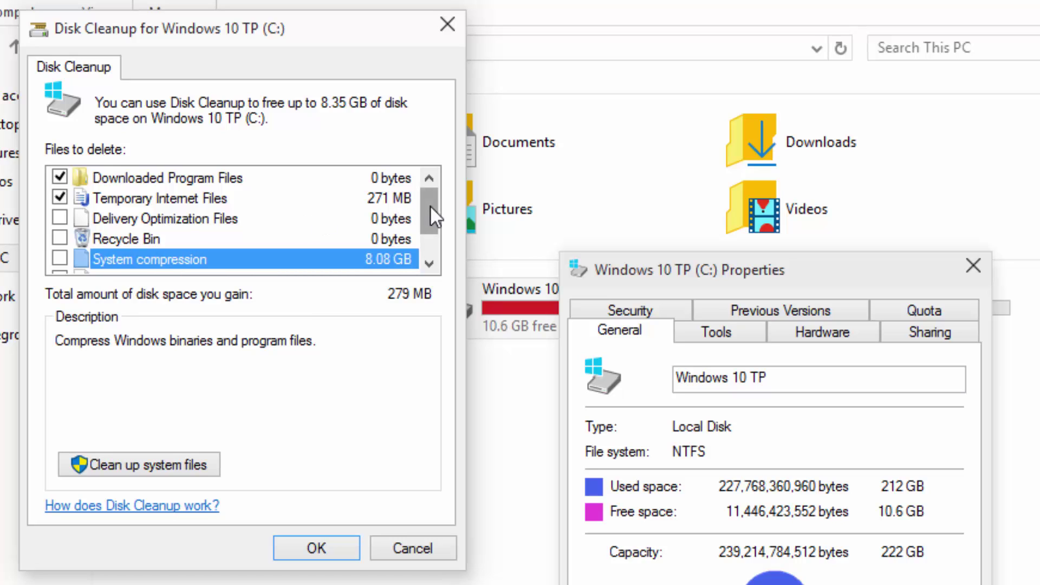
mouse_move(430, 205)
left_mouse_down()
mouse_move(428, 250)
mouse_move(443, 200)
left_mouse_up()
left_click(60, 219)
left_click(60, 238)
scroll(60, 239, "down", 1)
left_click(59, 239)
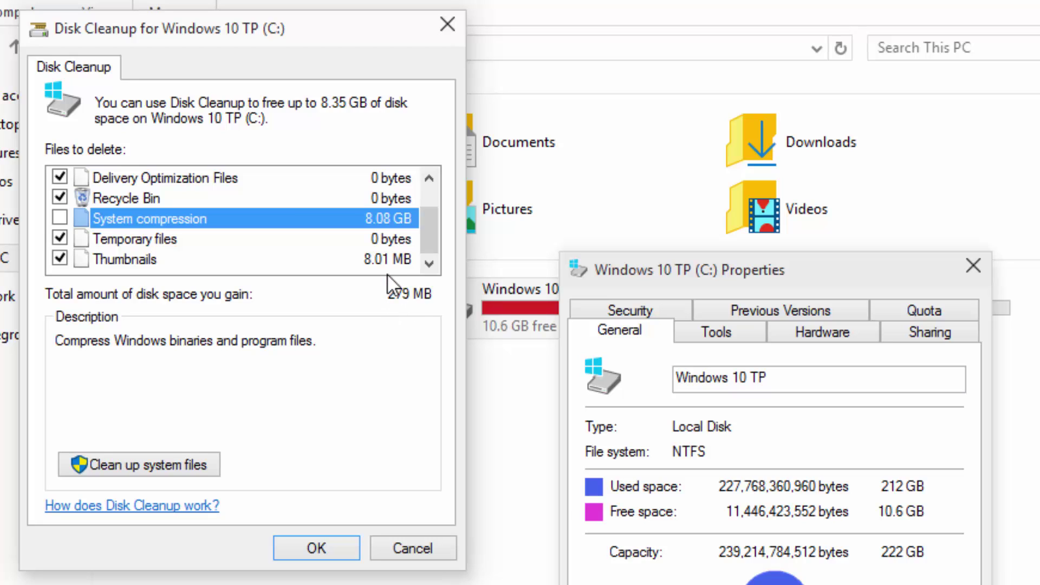
Include system files in the cleanup of C:, and mark Windows upgrade log files and Delivery Optimization Files for deletion
left_click(143, 469)
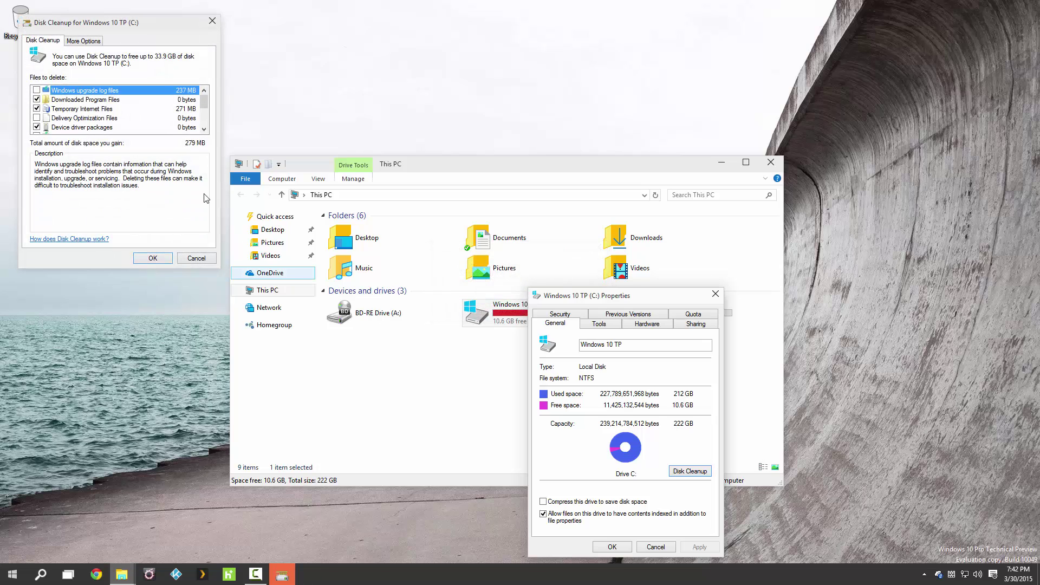
left_click_drag(117, 27, 390, 211)
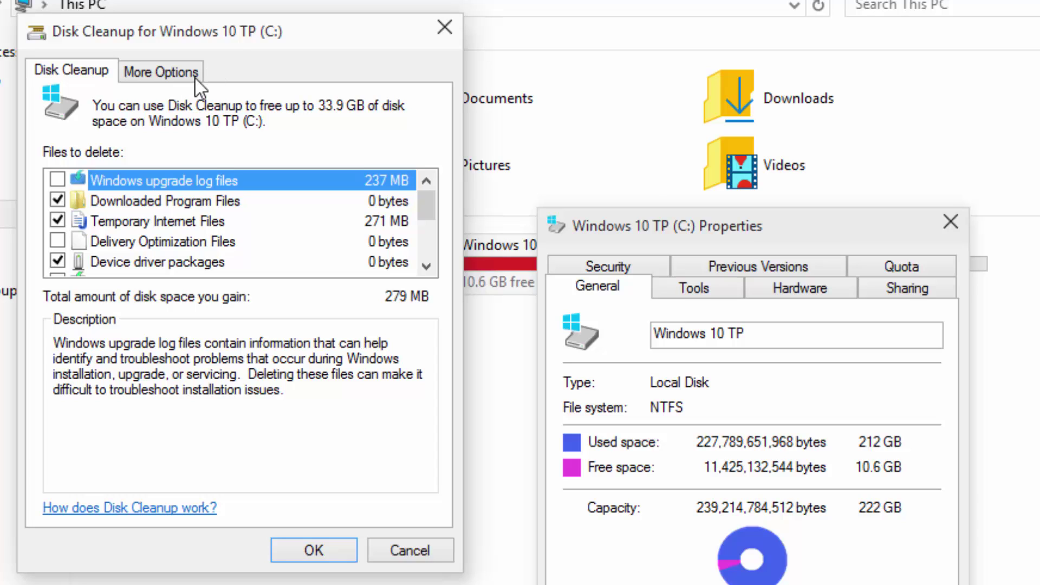
left_click(60, 179)
left_click(57, 240)
scroll(97, 230, "down", 1)
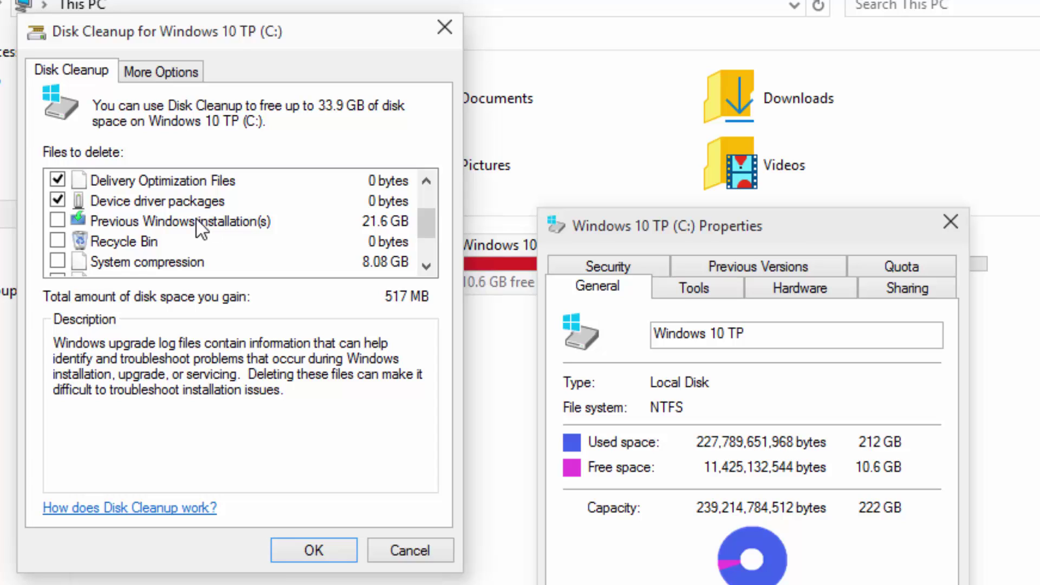
Read the description of Previous Windows installation(s), and examine the Windows.old folder on C: including its Program Files subfolder
left_click(157, 223)
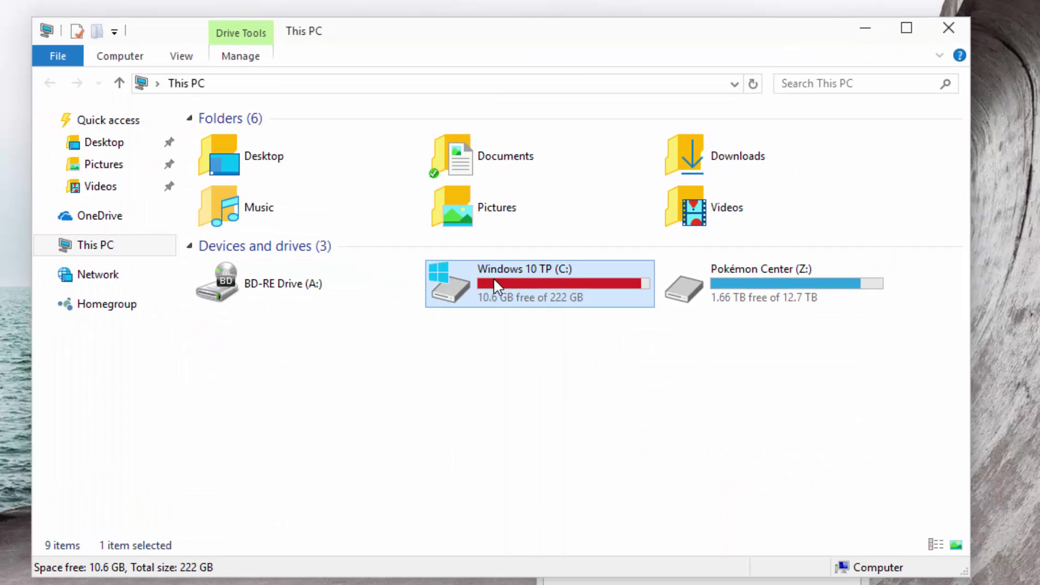
double_click(494, 285)
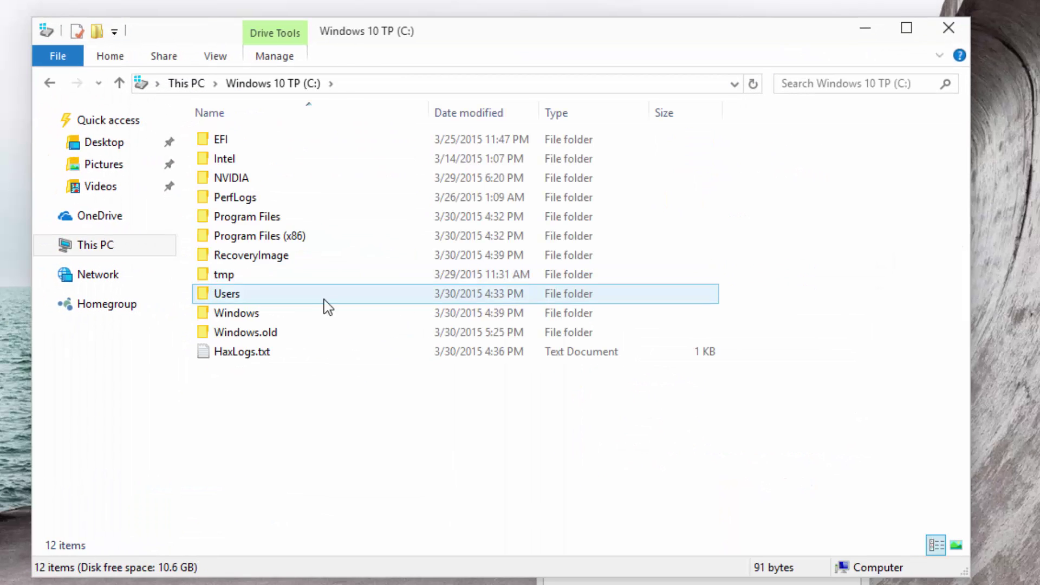
double_click(251, 339)
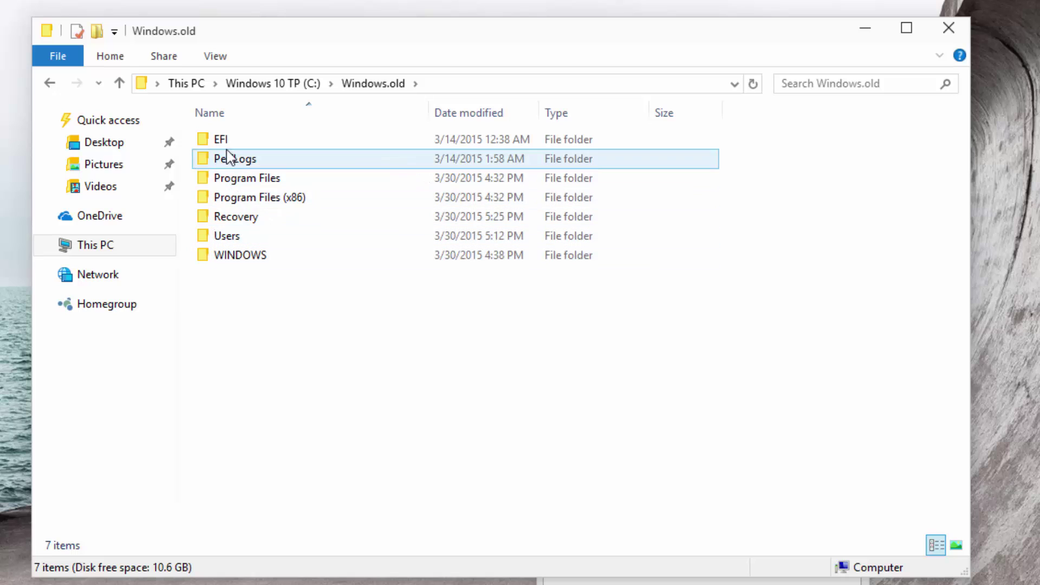
mouse_move(232, 261)
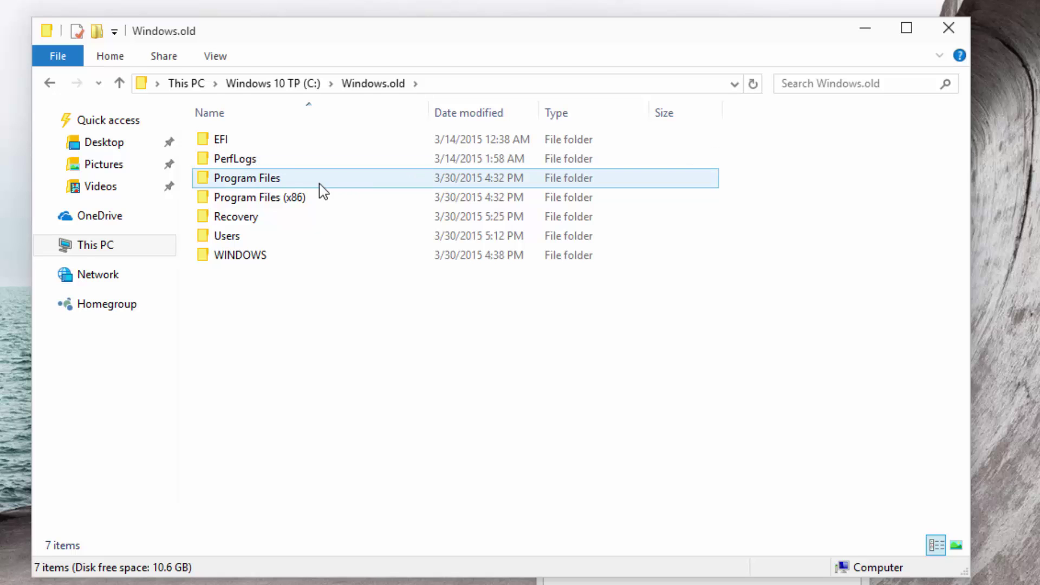
double_click(253, 181)
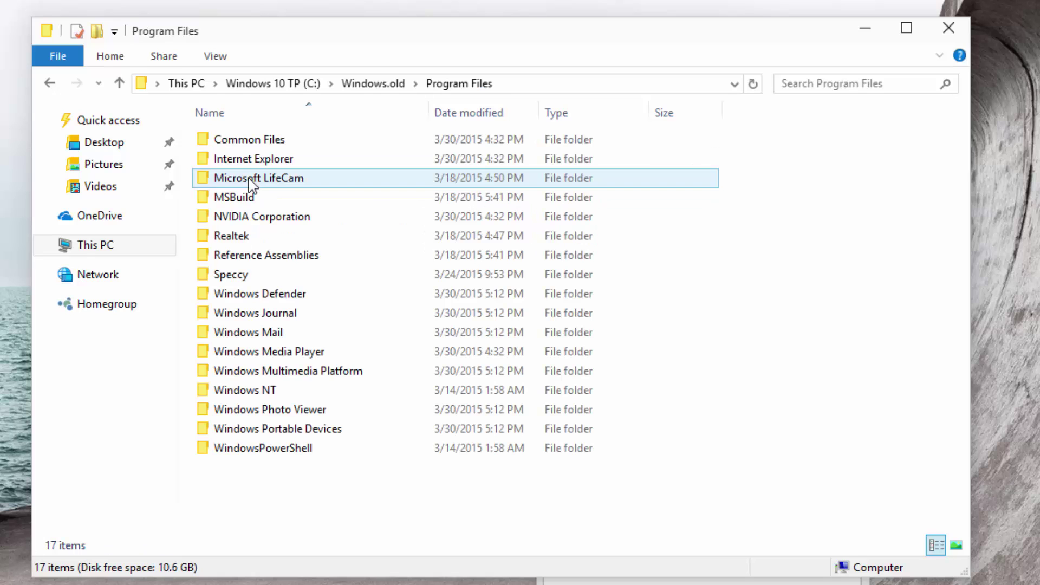
left_click(227, 277)
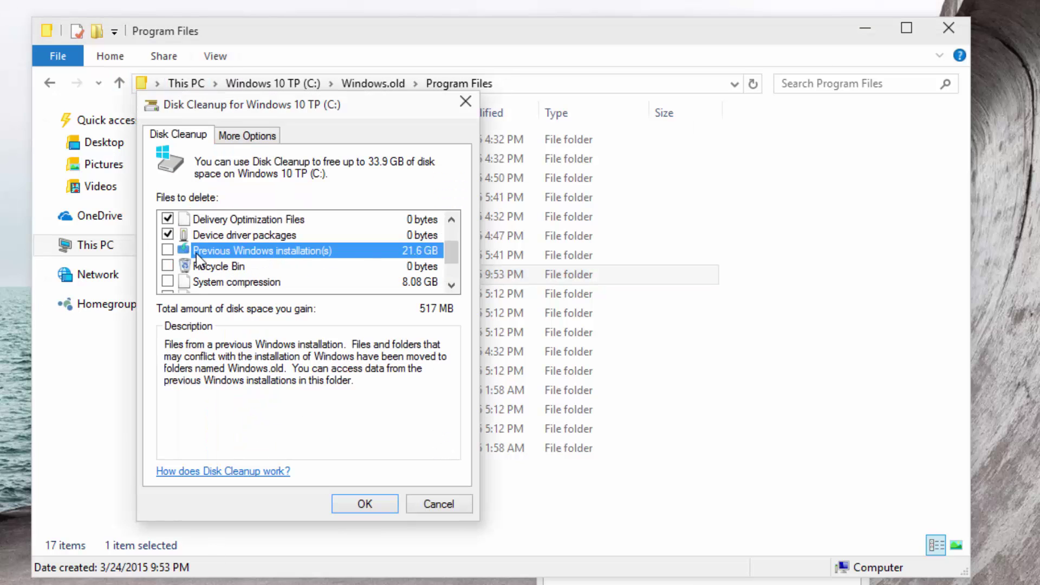
Mark Previous Windows installation(s), Recycle Bin, Temporary files and Temporary Windows installation files for deletion, leaving System compression unmarked
left_click(168, 252)
left_click(167, 266)
scroll(223, 282, "down", 1)
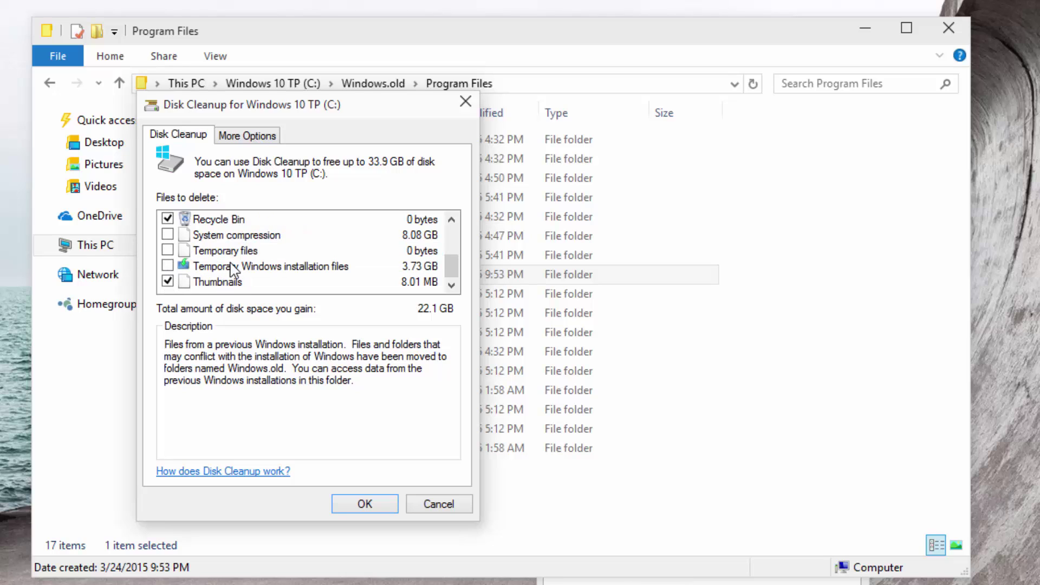
left_click(224, 238)
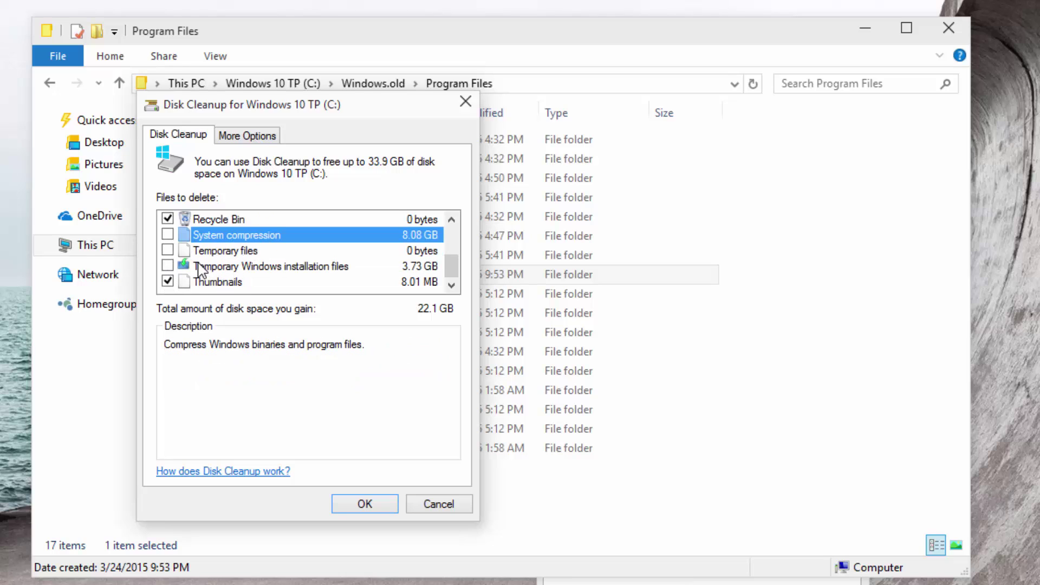
left_click(166, 251)
left_click(194, 267)
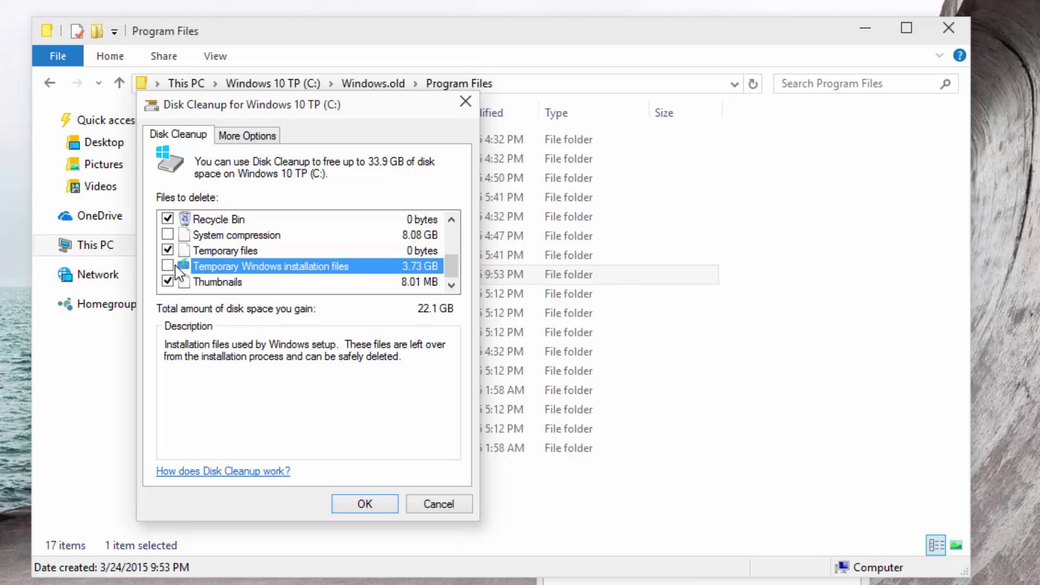
left_click(169, 266)
mouse_move(452, 266)
left_mouse_down()
mouse_move(455, 230)
mouse_move(456, 272)
left_mouse_up()
Run the cleanup and confirm the permanent deletion of the marked files, moving File Explorer out of the Windows.old Program Files folder
left_click(363, 504)
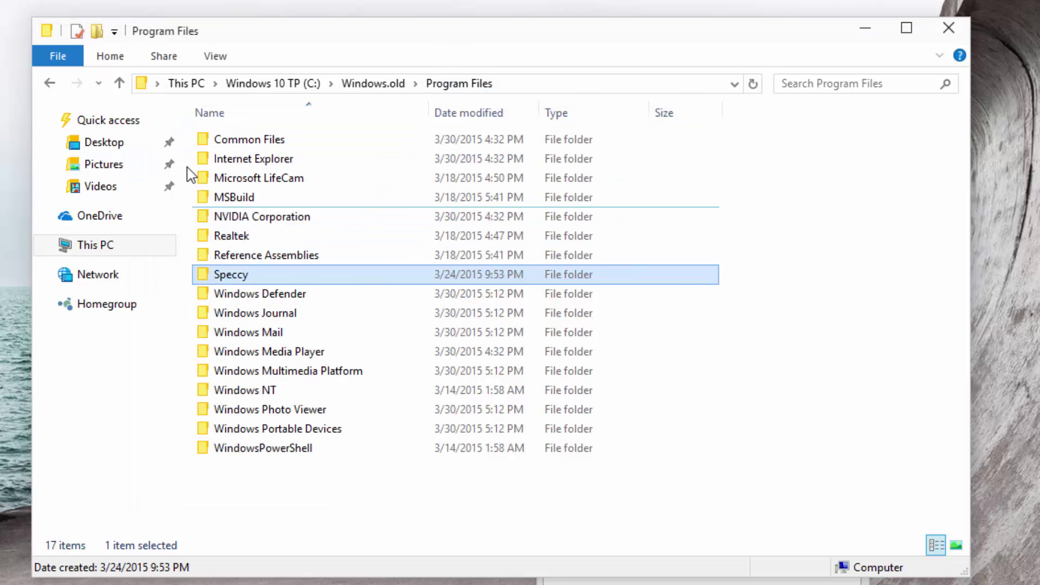
left_click(120, 84)
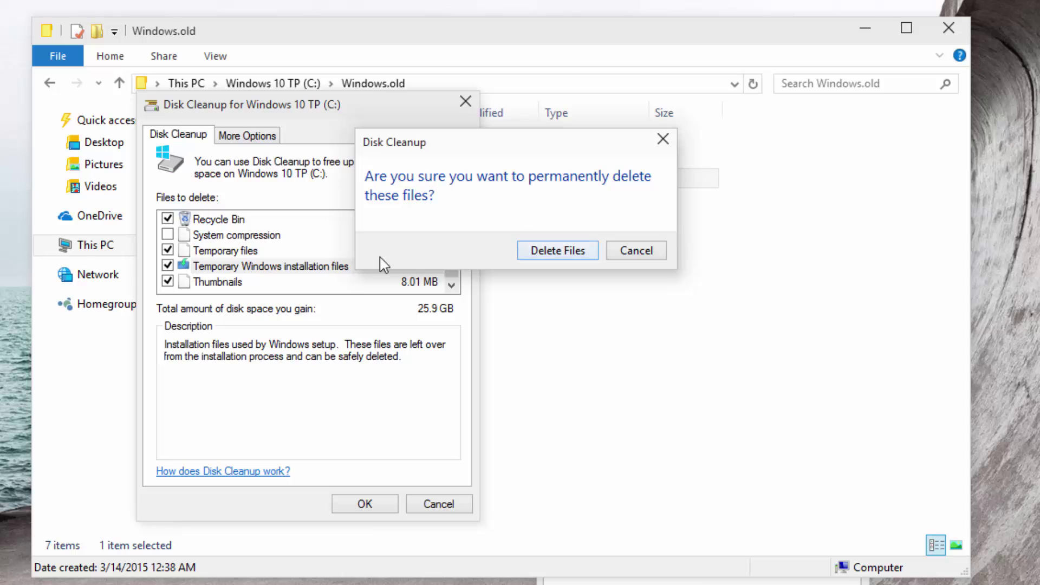
left_click(556, 251)
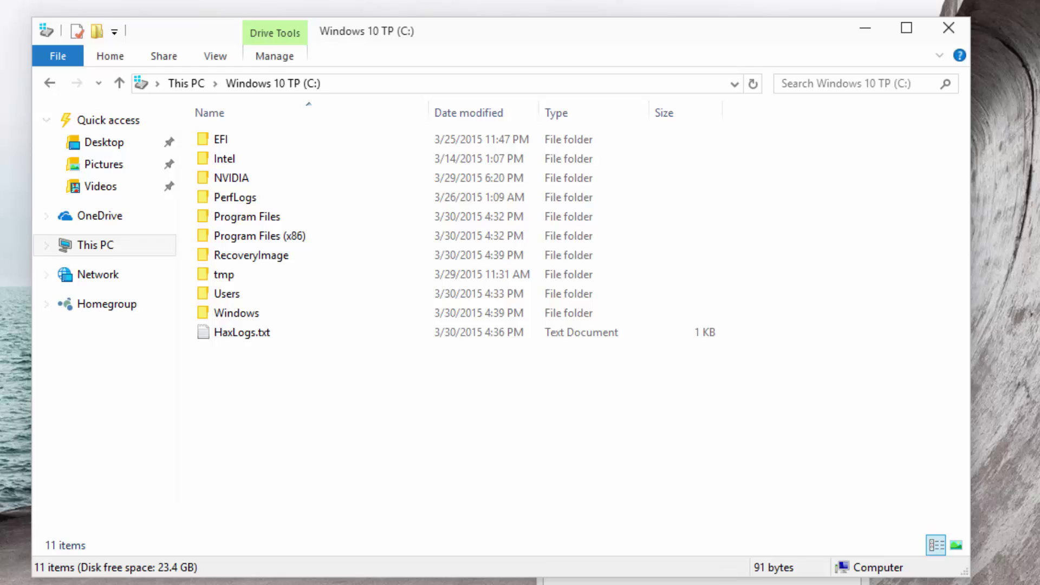
Check the free space in the C: drive's properties, close them and return to This PC
key("alt+Tab")
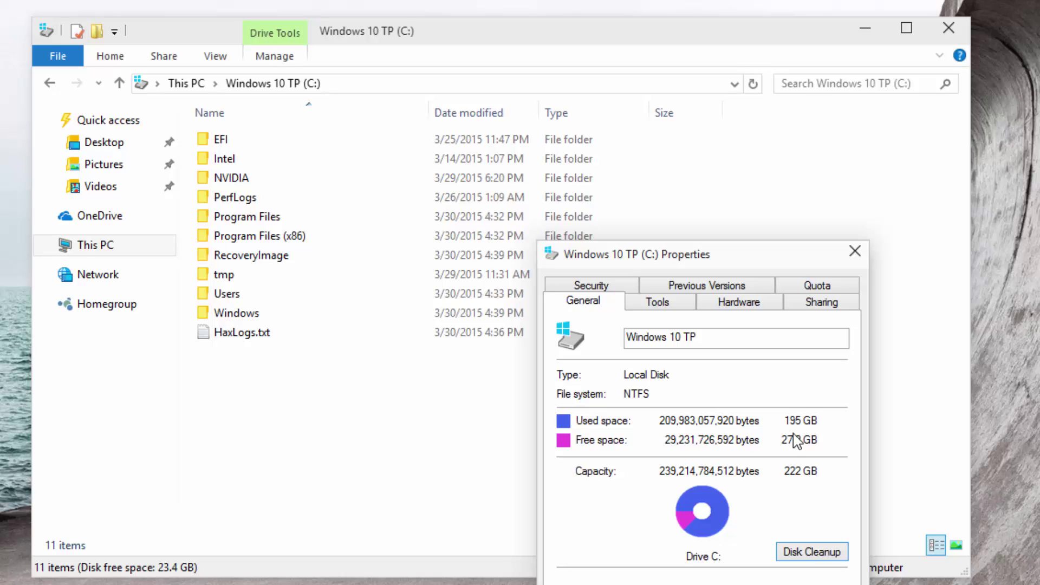
left_click(855, 252)
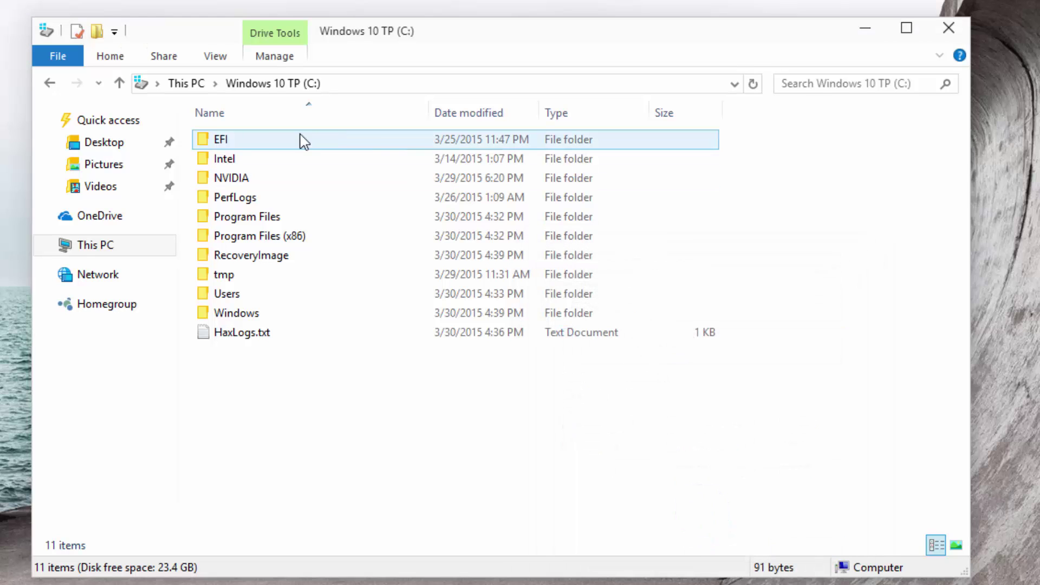
left_click(185, 84)
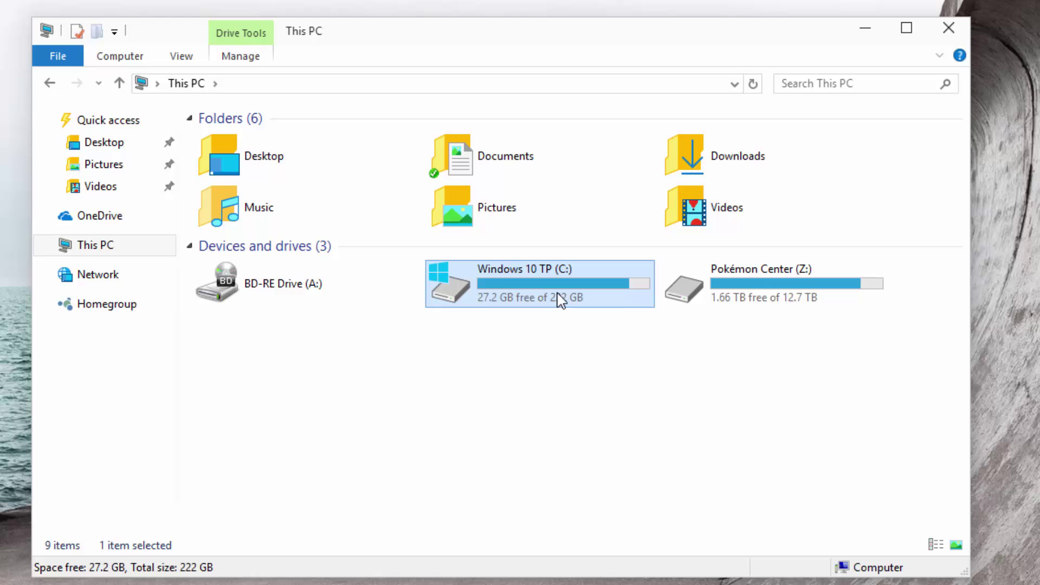
Start Disk Cleanup again from the C: drive's properties and include system files in the scan
right_click(509, 283)
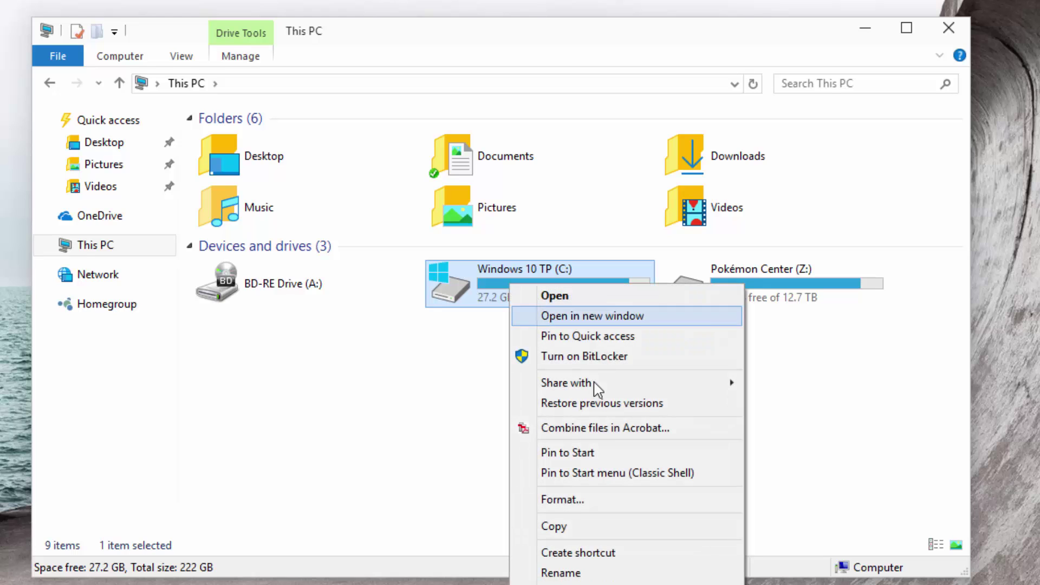
left_click(563, 584)
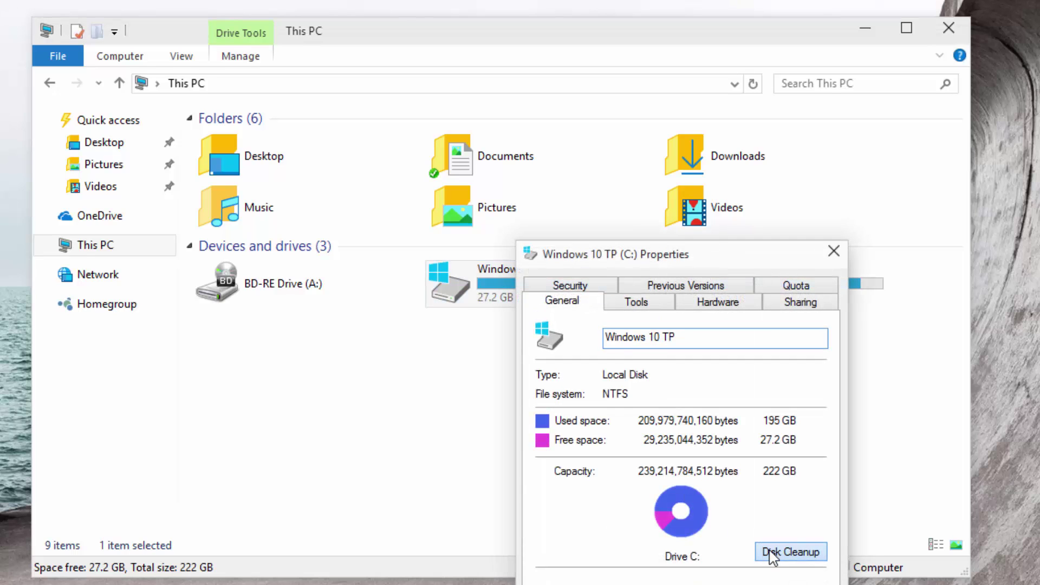
left_click(772, 552)
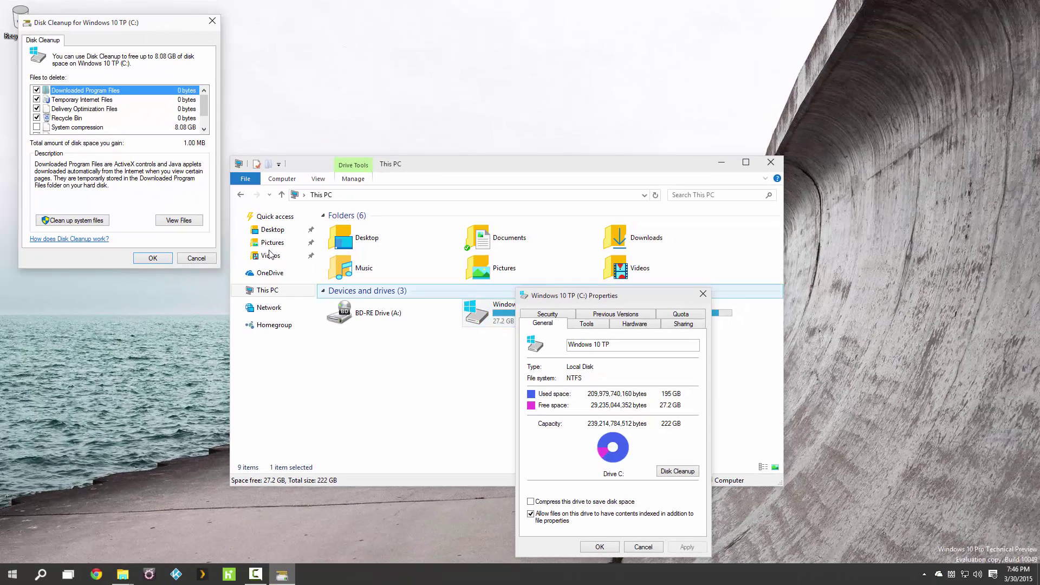
left_click(90, 220)
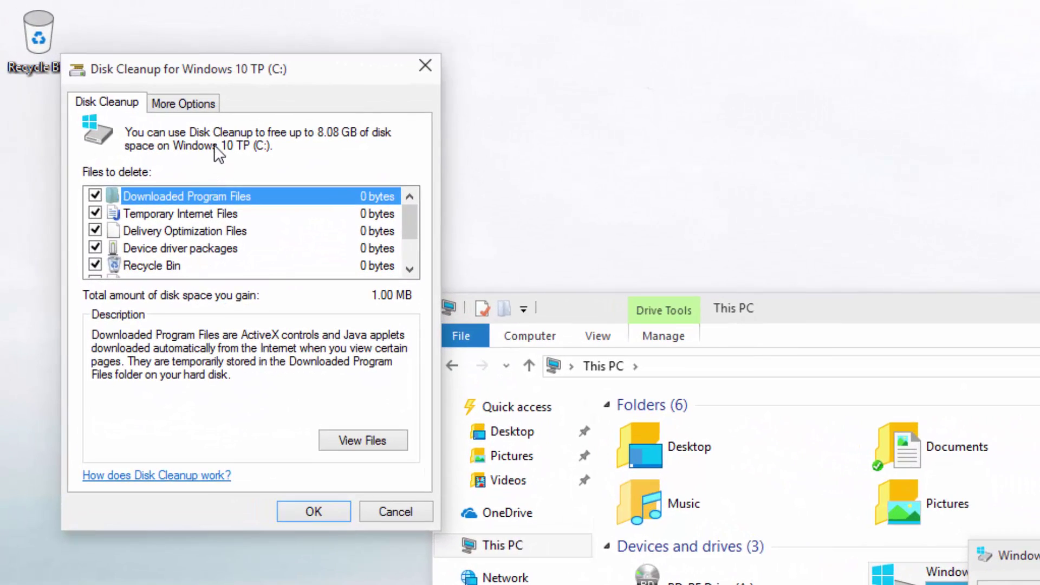
Delete all but the most recent restore point through System Restore and Shadow Copies, and close the drive's properties
left_click(185, 103)
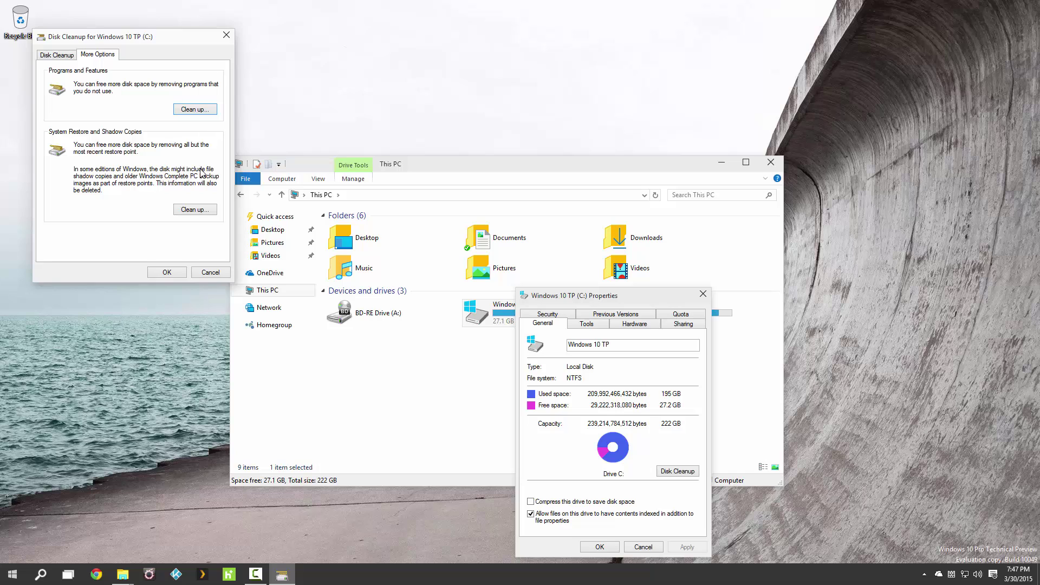
left_click(706, 296)
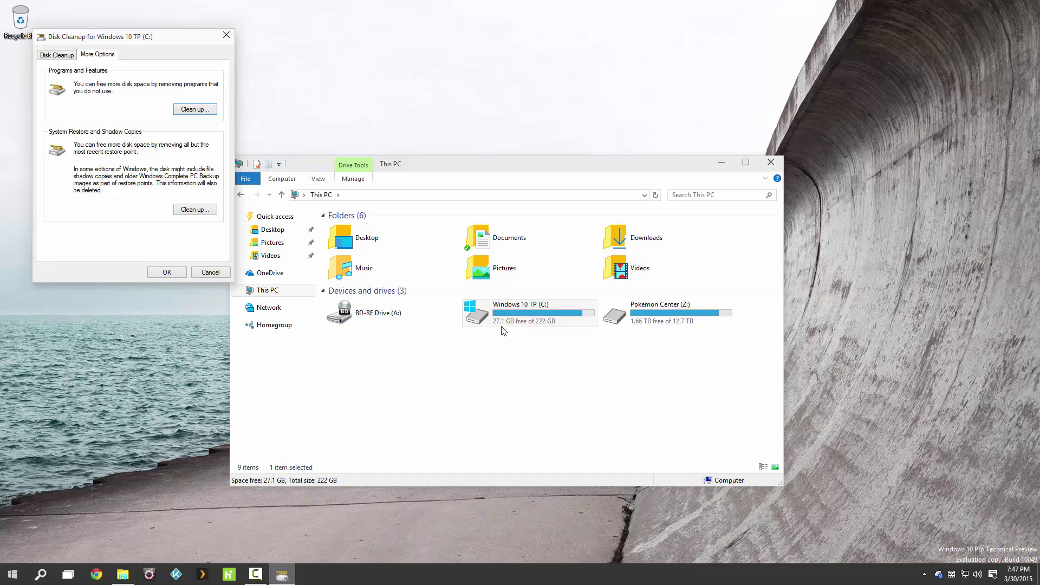
left_click(196, 210)
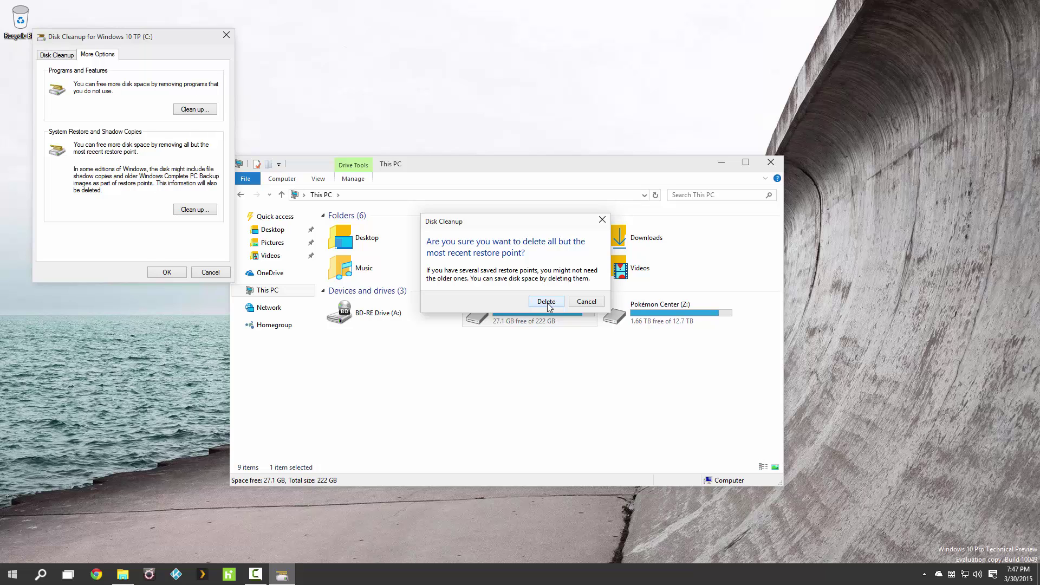
left_click(547, 303)
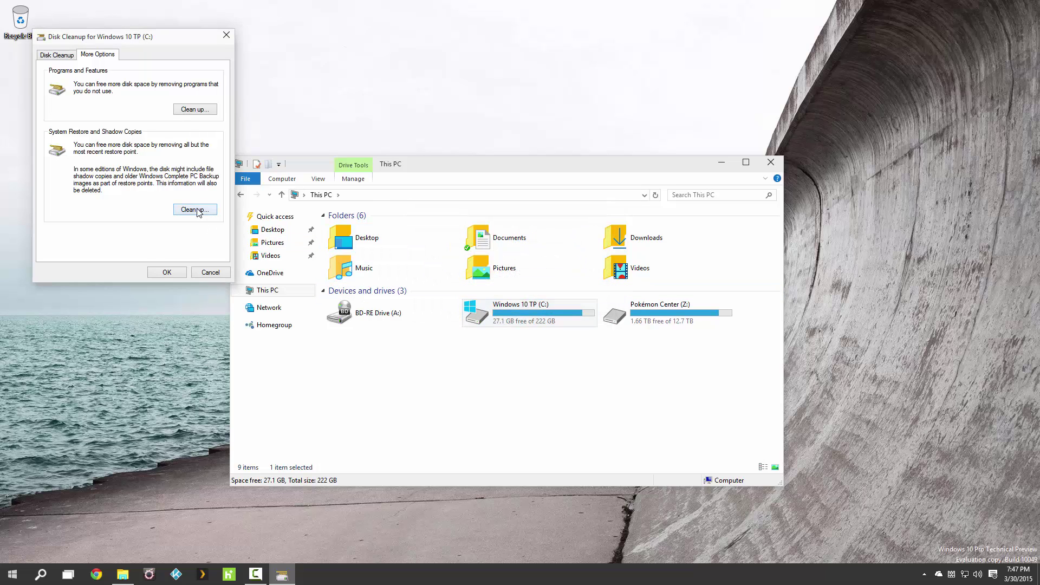
left_click(523, 336)
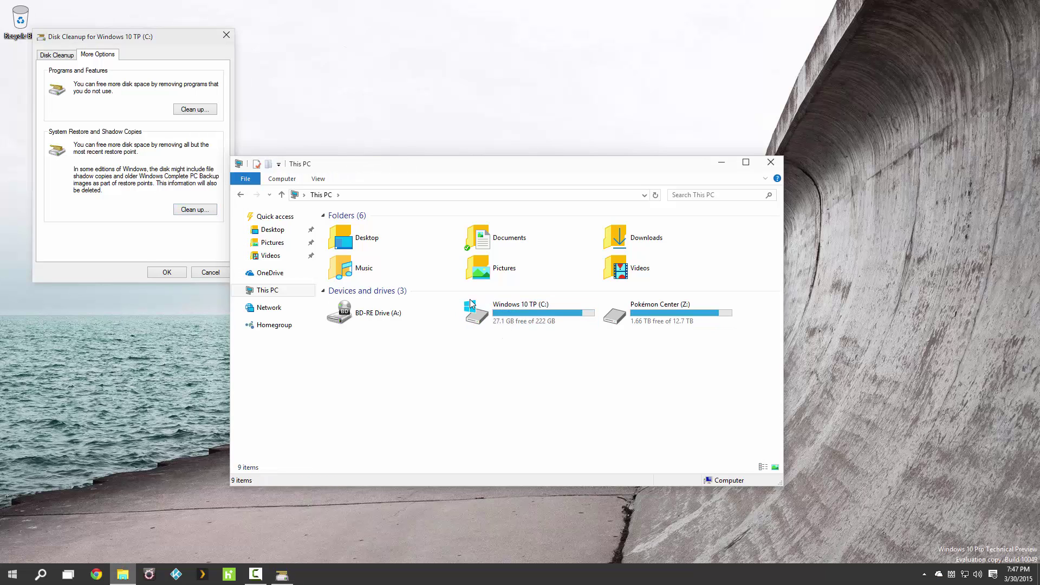
left_click(161, 188)
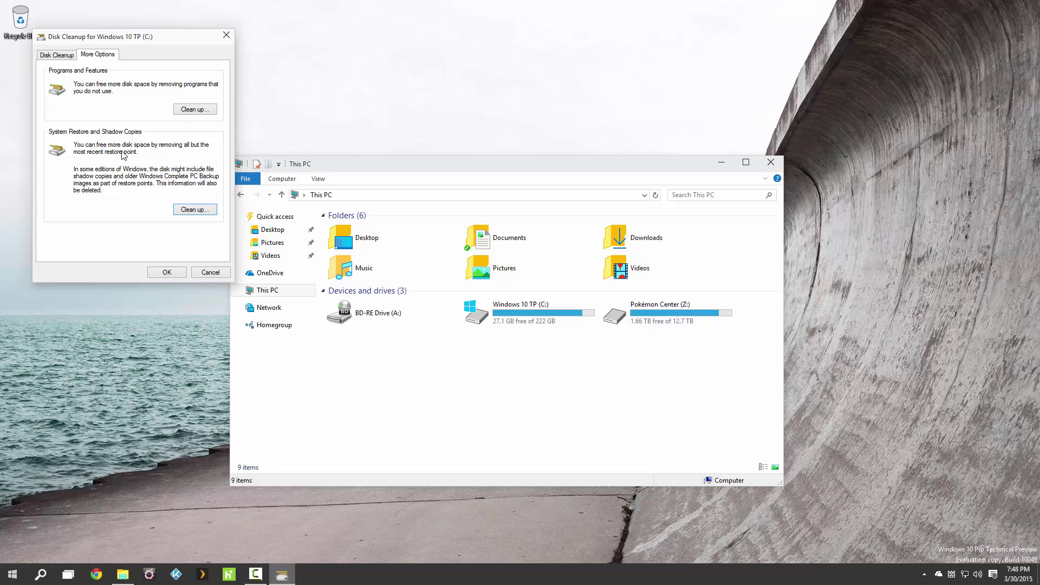
Add System compression to the marked cleanup items, run the cleanup and confirm the permanent deletion
left_click(59, 55)
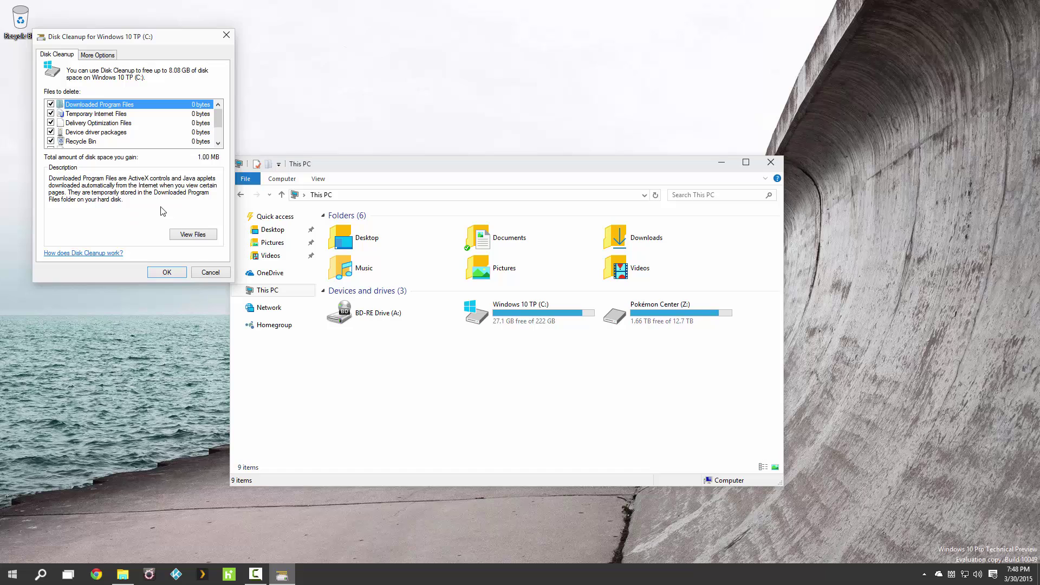
left_click_drag(218, 118, 217, 143)
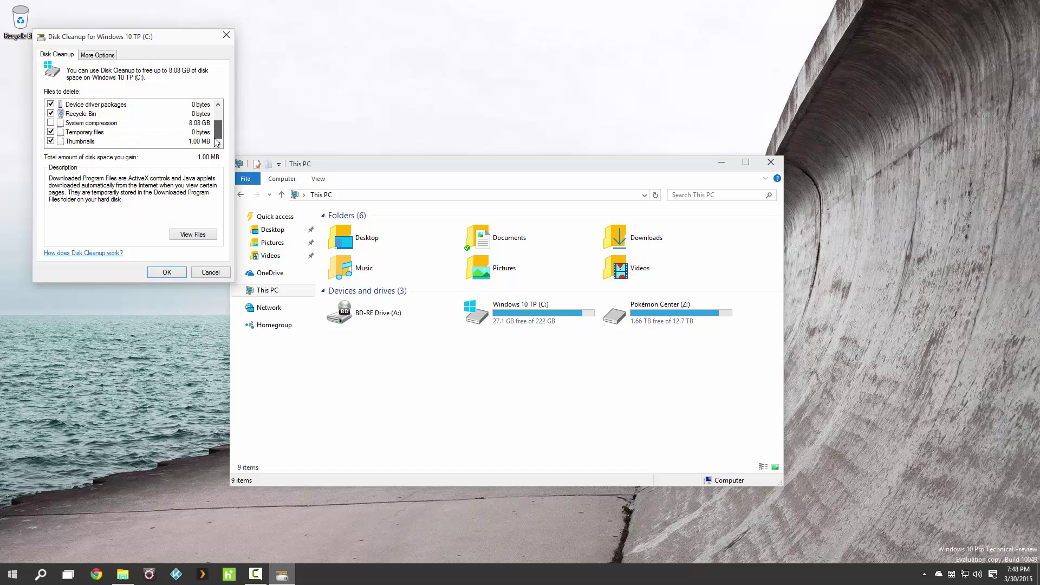
left_click(51, 123)
left_click(165, 273)
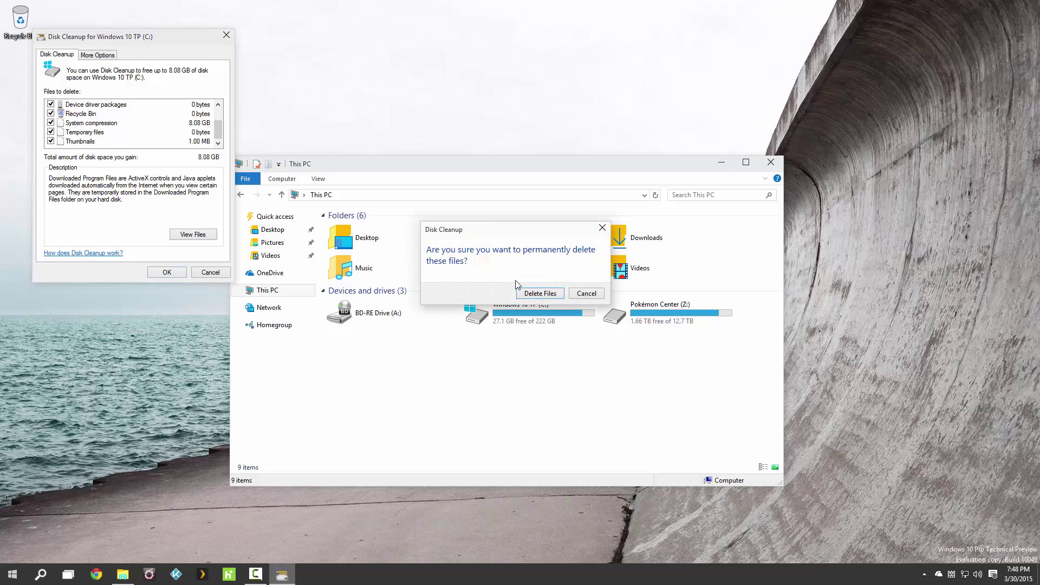
left_click(542, 291)
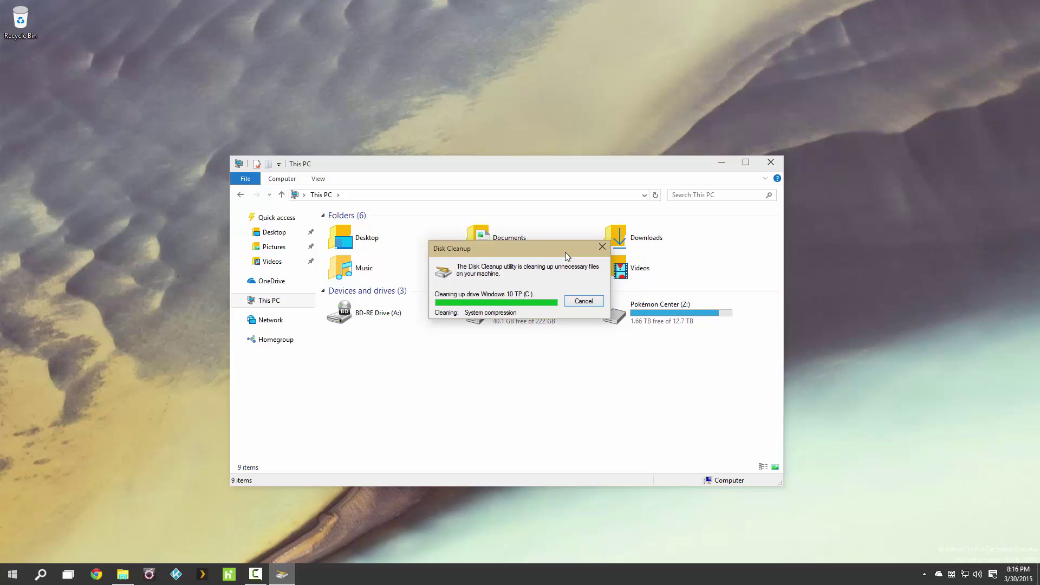